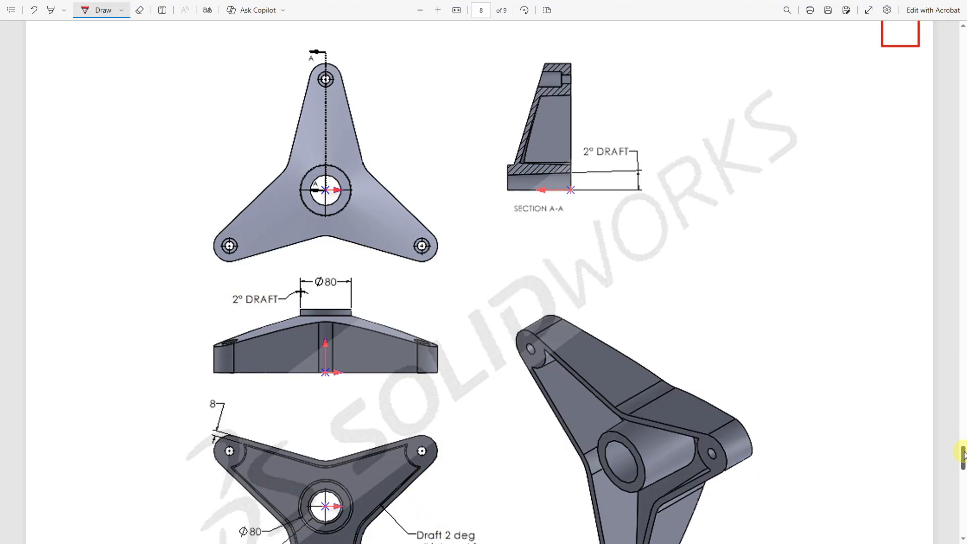
# Step: Mark the 2° draft slope on the Ø80 boss in the drawing's front view and examine the internal-face draft note in the bottom view
pyautogui.scroll(-1, 963, 456)
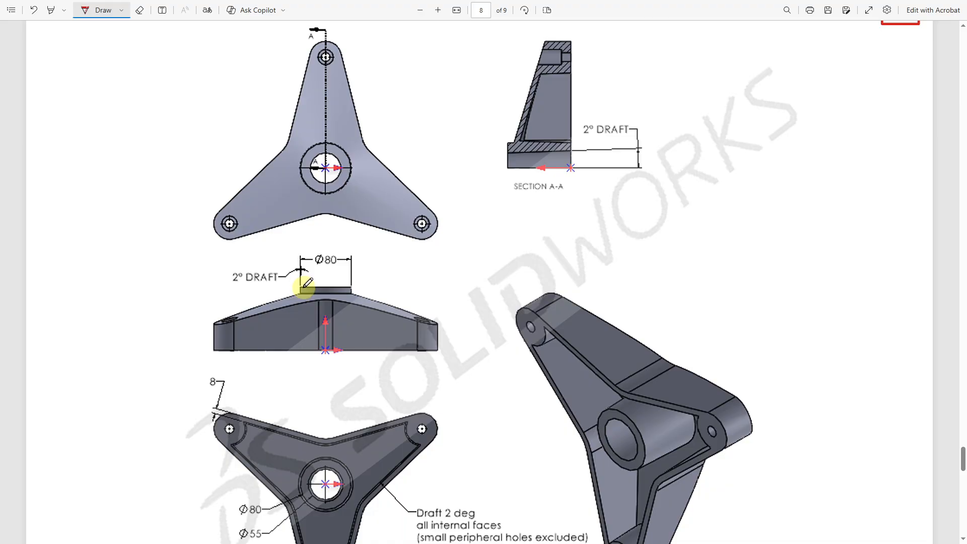
pyautogui.click(439, 11)
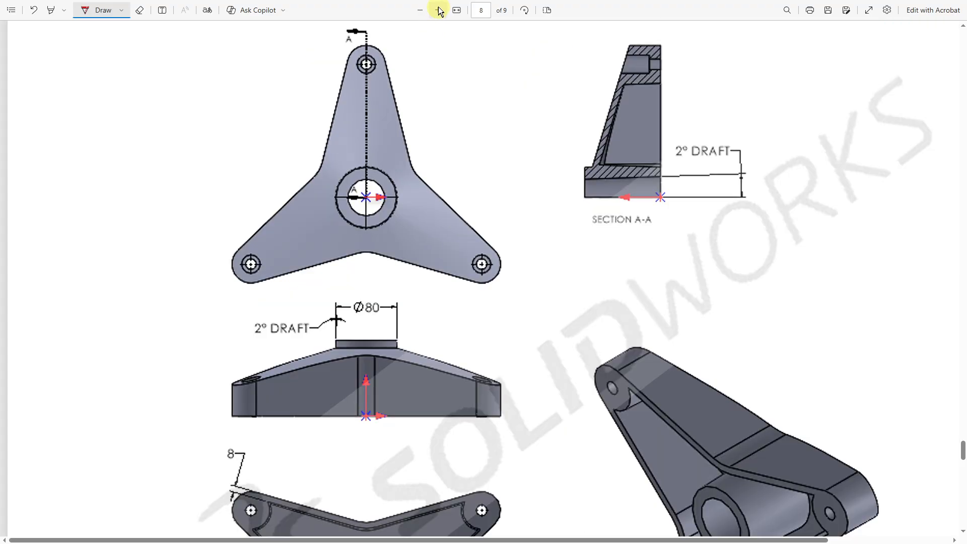
pyautogui.click(438, 10)
pyautogui.scroll(-4, 959, 447)
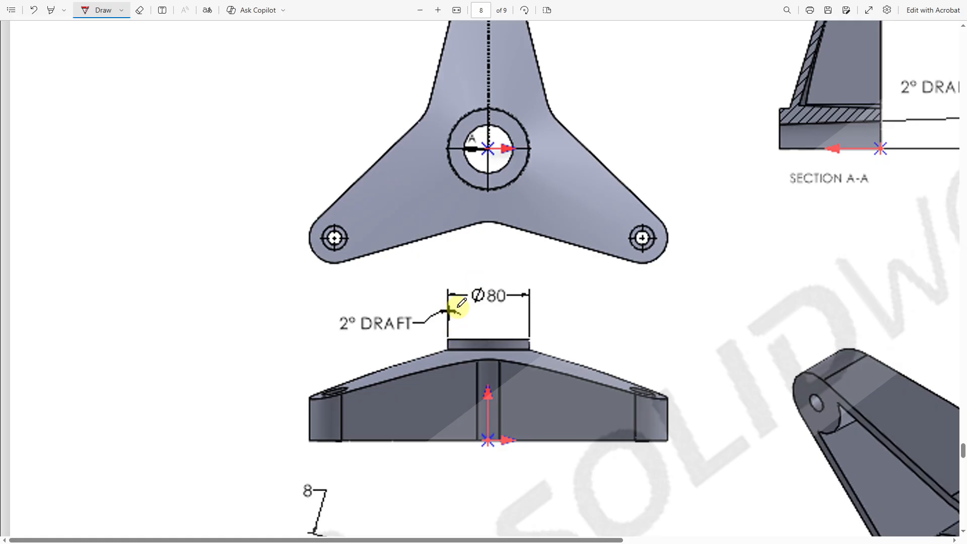
pyautogui.moveTo(456, 308); pyautogui.dragTo(449, 337)
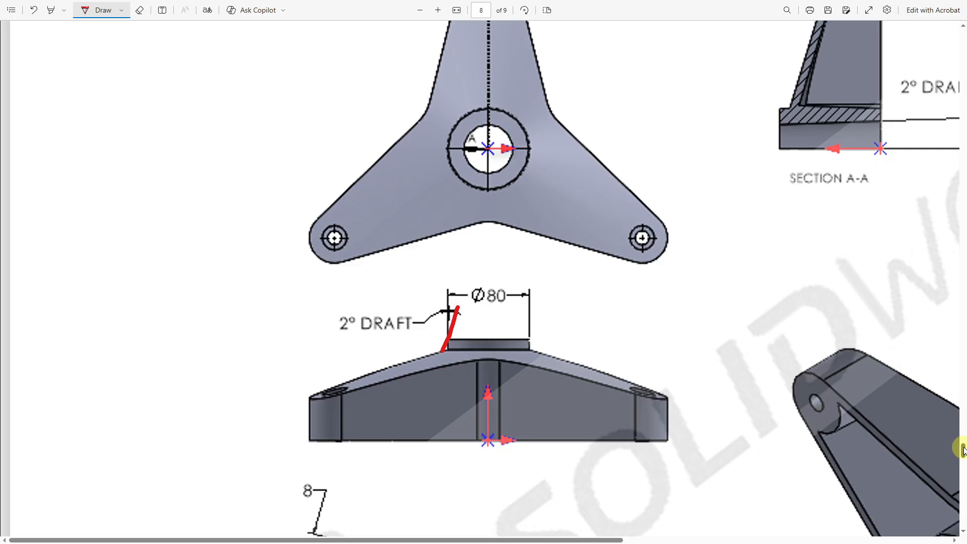
pyautogui.moveTo(963, 446); pyautogui.dragTo(963, 457)
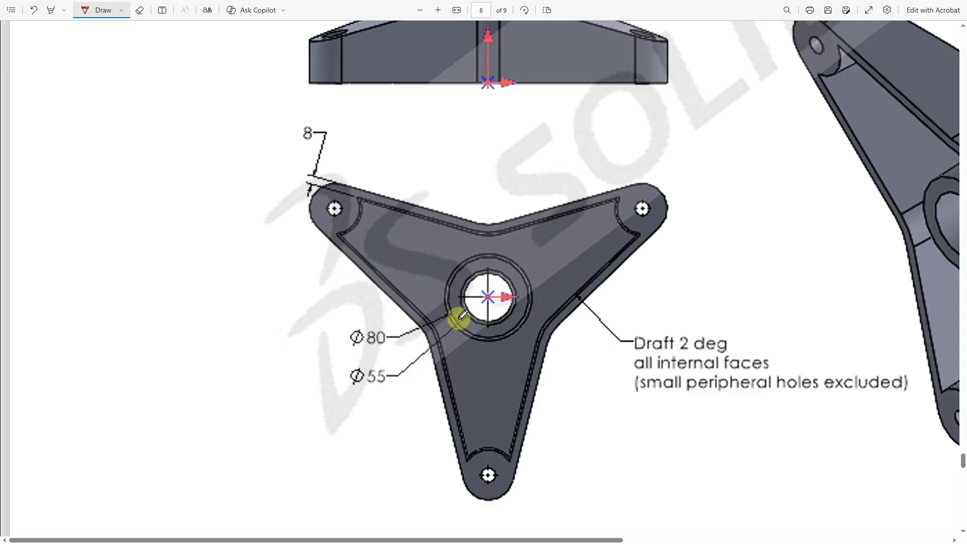
pyautogui.moveTo(617, 540); pyautogui.dragTo(748, 539)
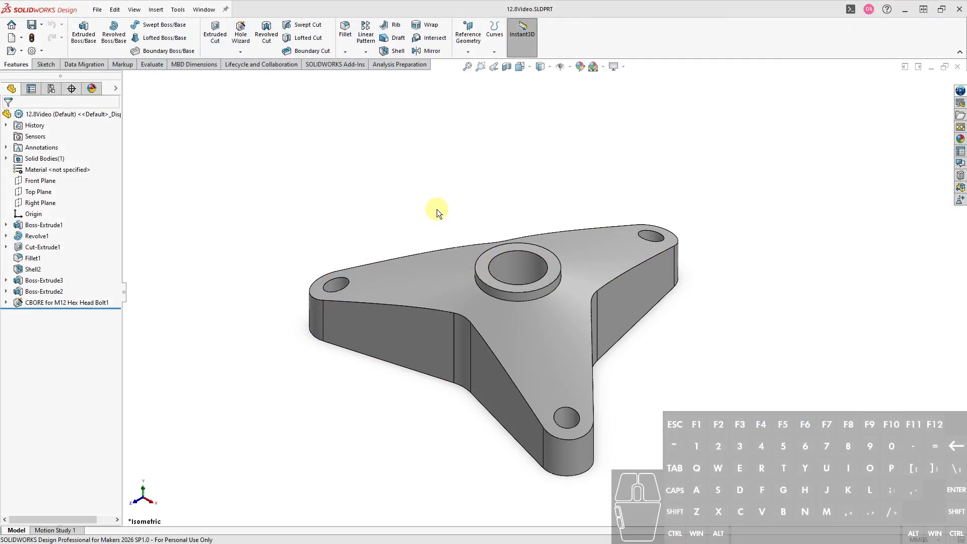
# Step: Draft the raised centre boss's outer cylindrical face by 2° using the boss's top face as the neutral plane
pyautogui.click(395, 37)
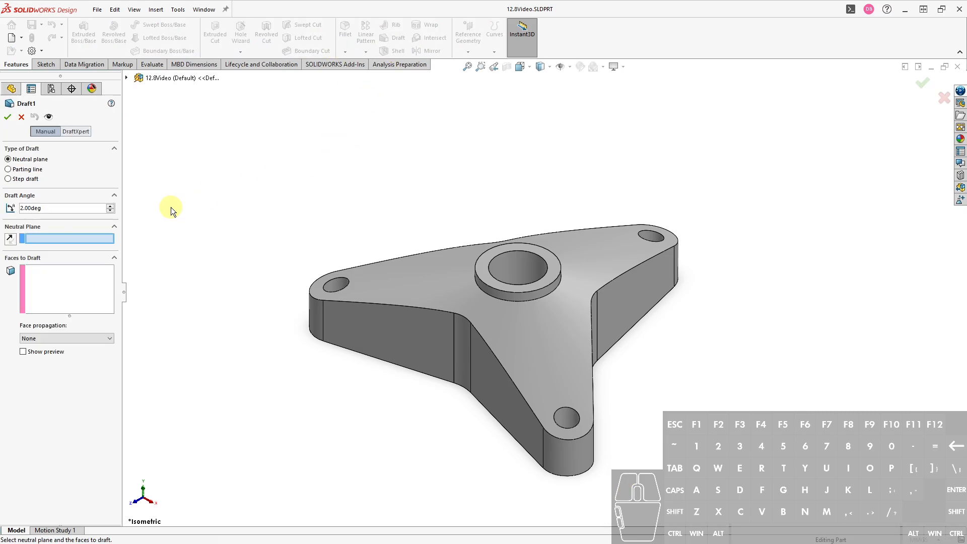
pyautogui.click(485, 277)
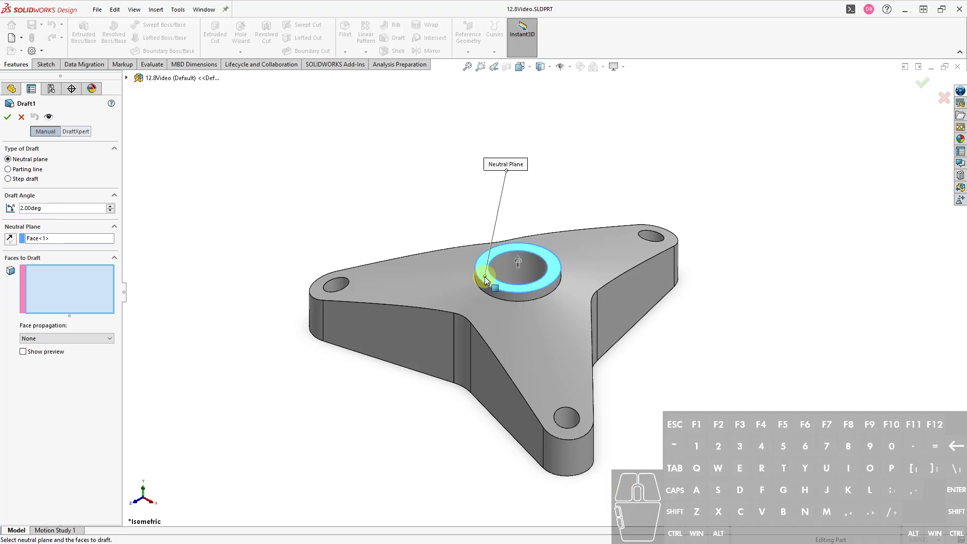
pyautogui.click(505, 295)
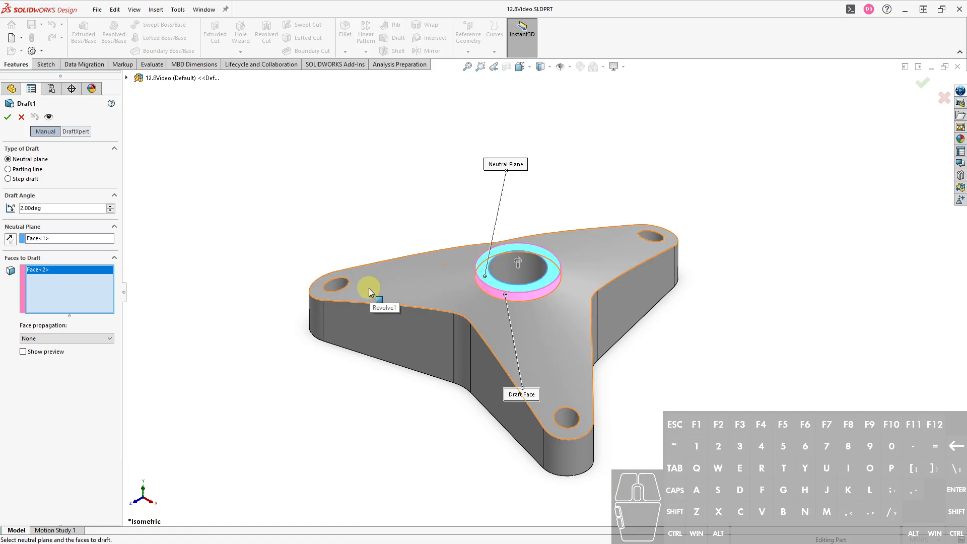
pyautogui.click(8, 117)
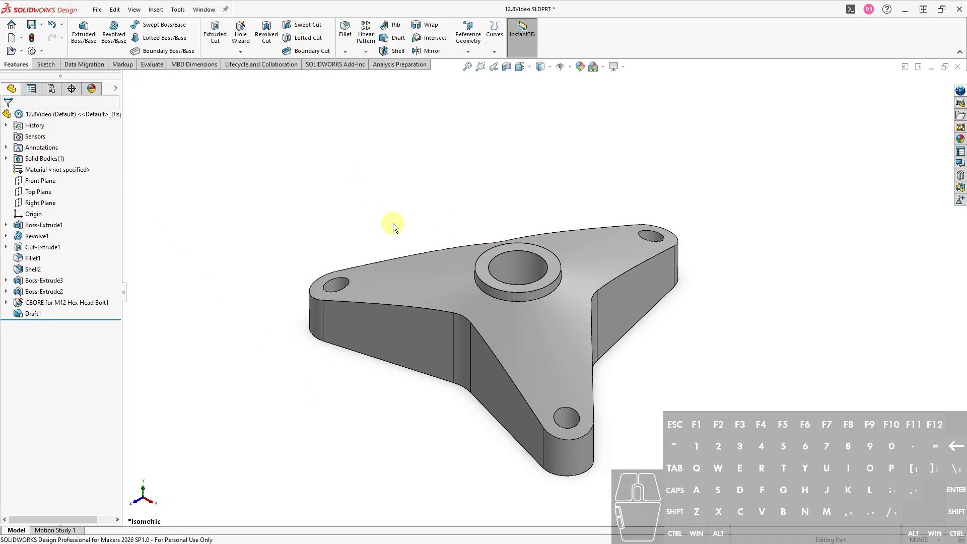
# Step: Start a 2° draft with the Top Plane as neutral plane, selecting three inner walls on one side and an adjacent corner boss face
pyautogui.hotkey('ctrl', '2')
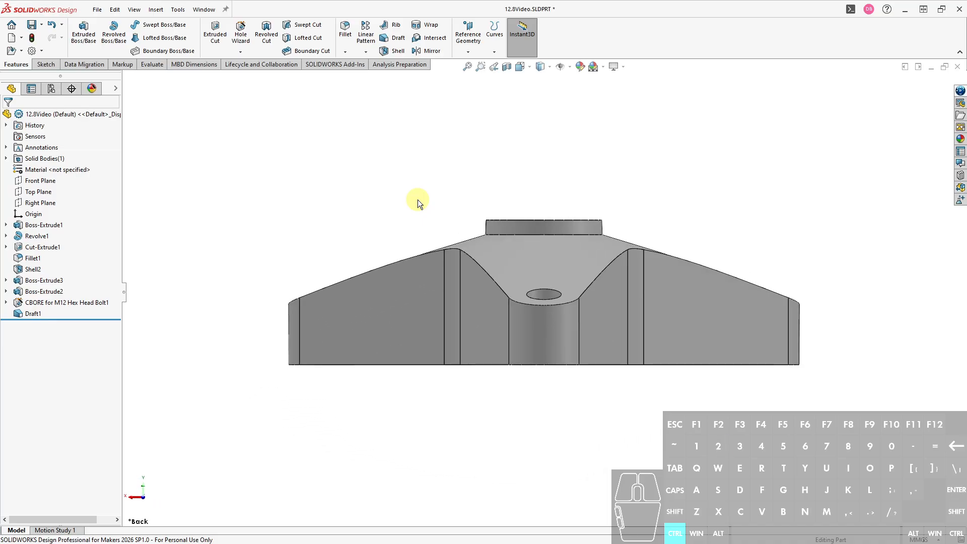
pyautogui.scroll(-5, 510, 225)
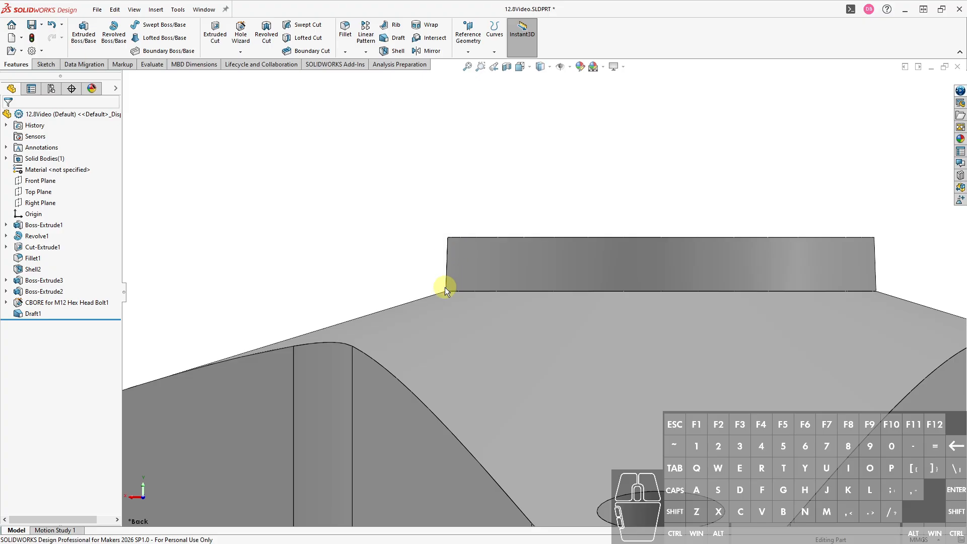
pyautogui.scroll(5, 531, 287)
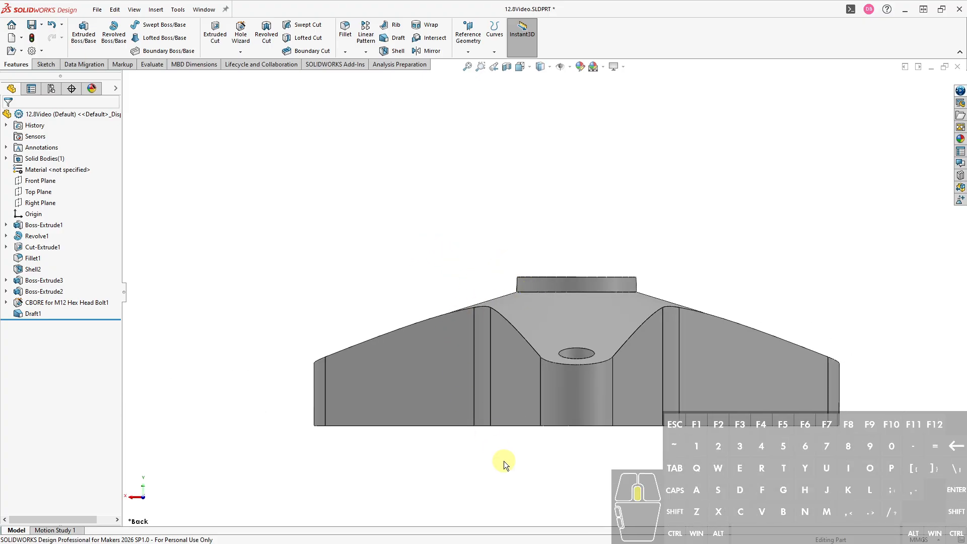
pyautogui.moveTo(502, 460); pyautogui.dragTo(472, 376, button='middle')
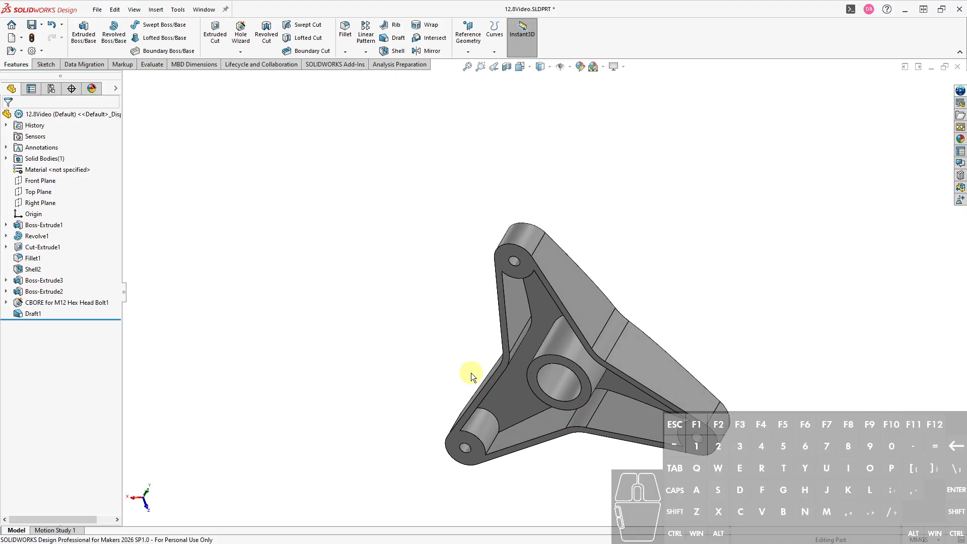
pyautogui.click(387, 38)
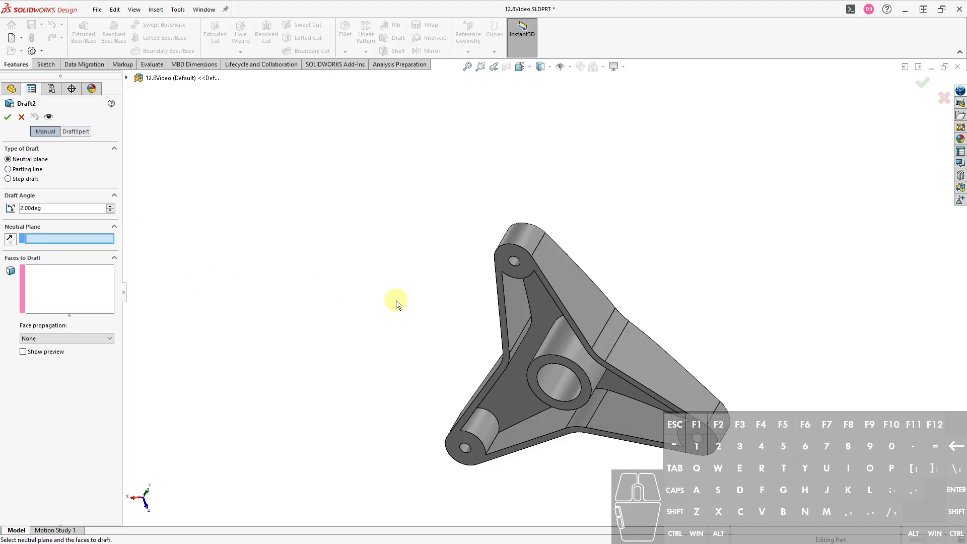
pyautogui.click(439, 264)
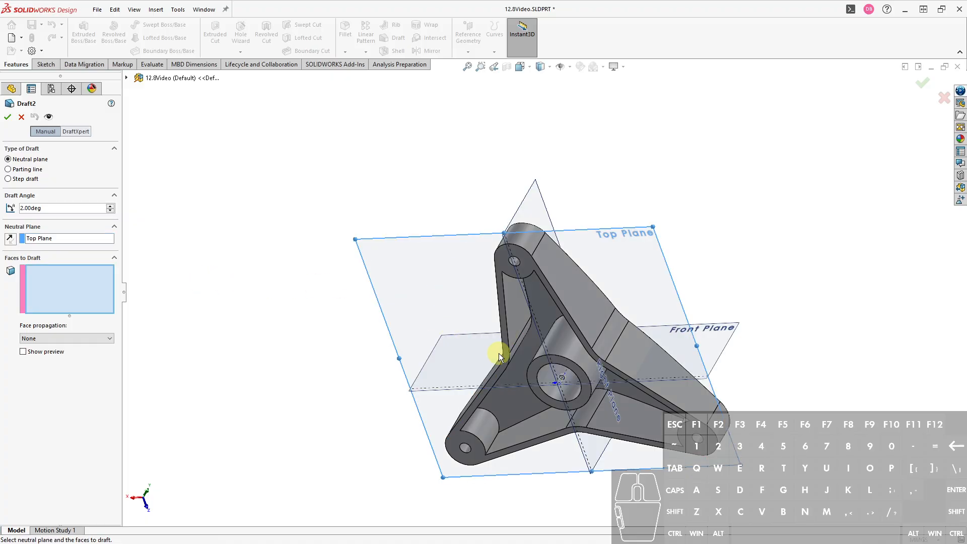
pyautogui.scroll(-5, 538, 359)
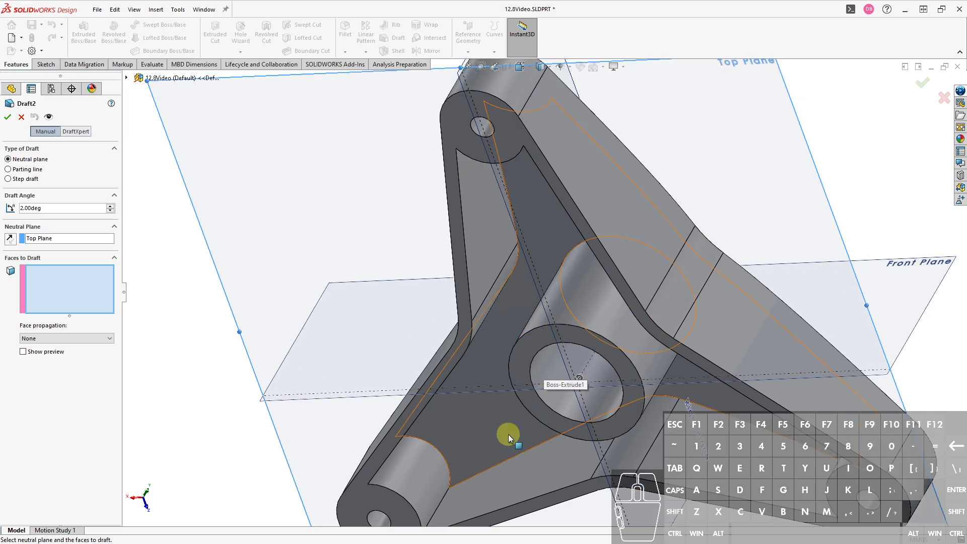
pyautogui.click(541, 473)
pyautogui.click(631, 456)
pyautogui.click(750, 467)
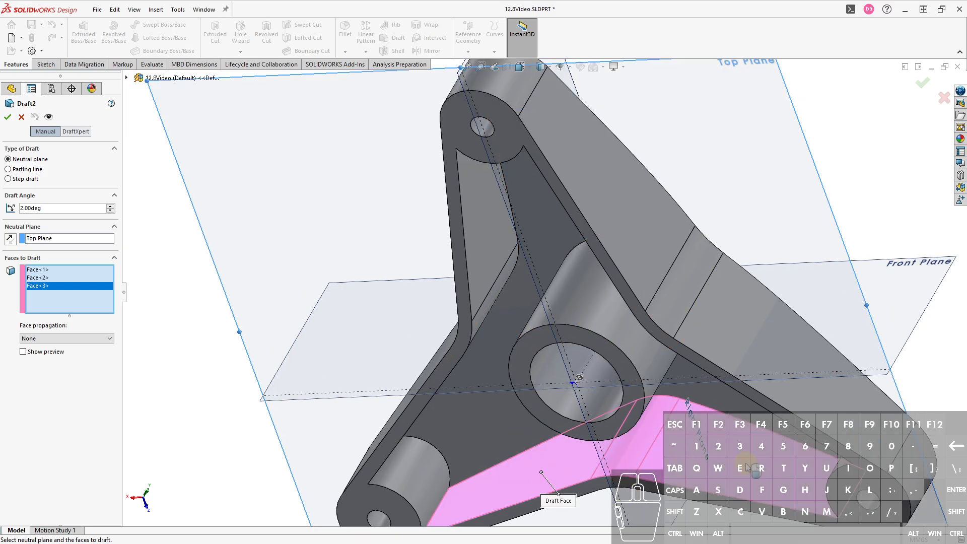
pyautogui.click(428, 495)
# Step: Add the six inner walls on the other two sides and a second corner boss face to the faces to draft
pyautogui.moveTo(476, 393); pyautogui.dragTo(440, 391, button='middle')
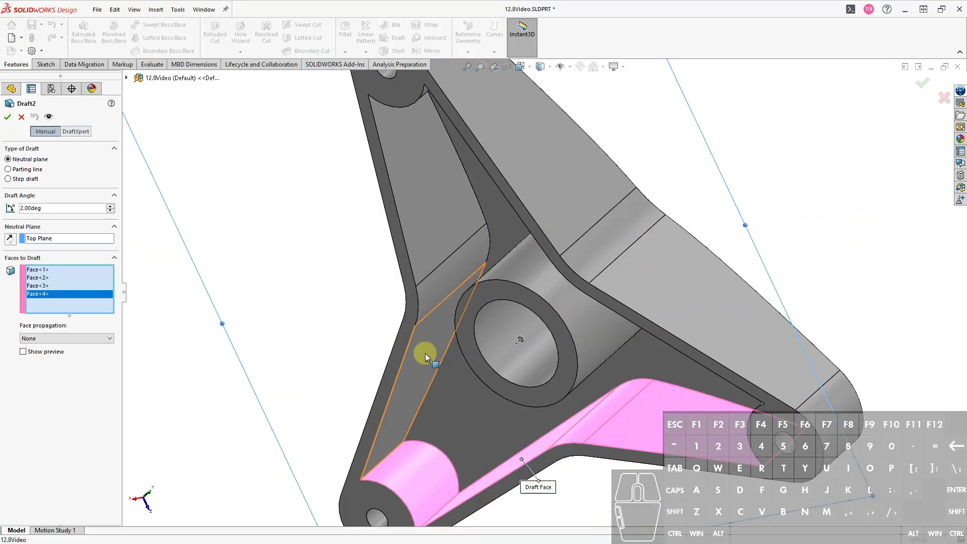
pyautogui.click(425, 353)
pyautogui.click(441, 291)
pyautogui.click(439, 233)
pyautogui.moveTo(514, 248); pyautogui.dragTo(676, 399, button='middle')
pyautogui.click(676, 396)
pyautogui.click(657, 313)
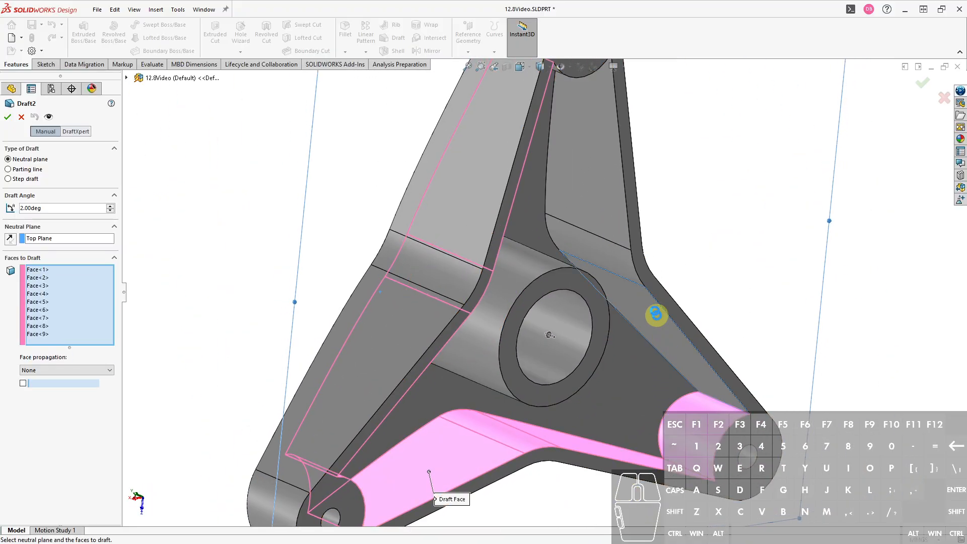
pyautogui.click(621, 260)
pyautogui.click(600, 195)
# Step: Add the third corner boss face, the centre boss's outer wall and its bore to the draft, and create it
pyautogui.moveTo(580, 211); pyautogui.dragTo(514, 394, button='middle')
pyautogui.click(507, 177)
pyautogui.click(492, 423)
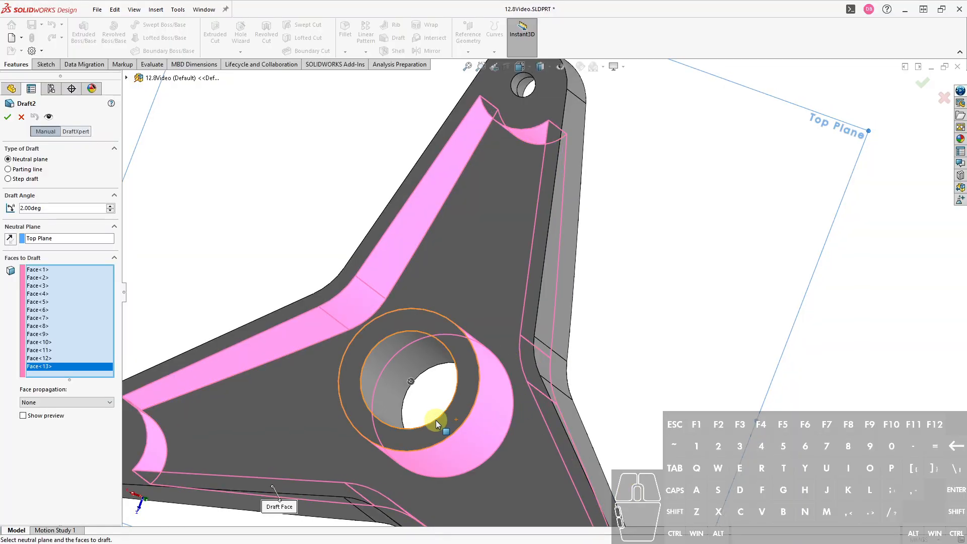
pyautogui.click(379, 358)
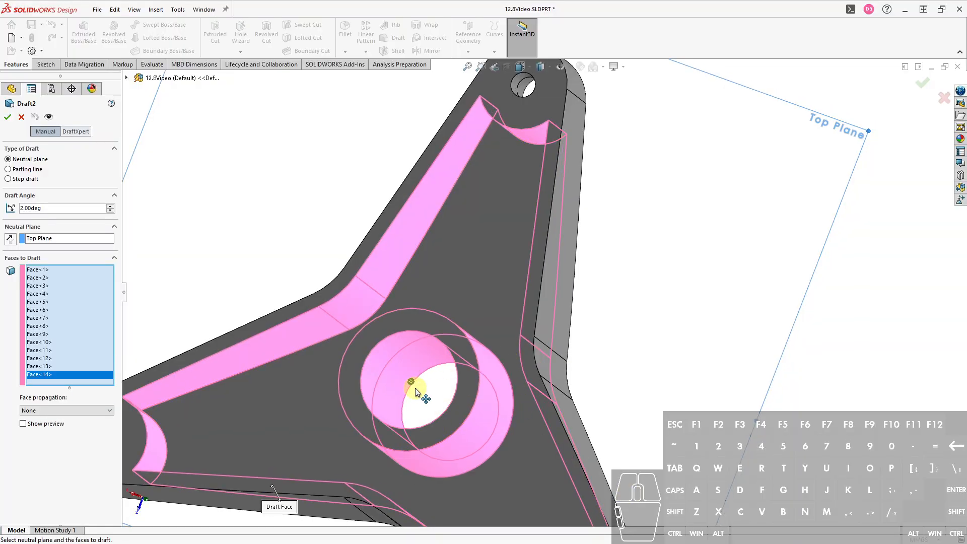
pyautogui.click(7, 117)
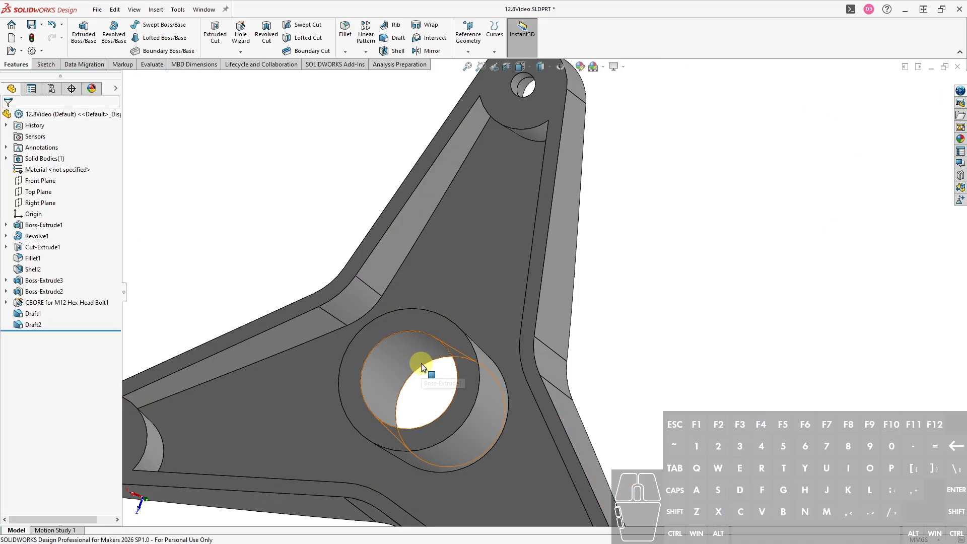
# Step: Edit the internal-face draft, enabling its preview and reversing the draft direction from the Top Plane
pyautogui.moveTo(306, 226); pyautogui.dragTo(294, 295, button='right')
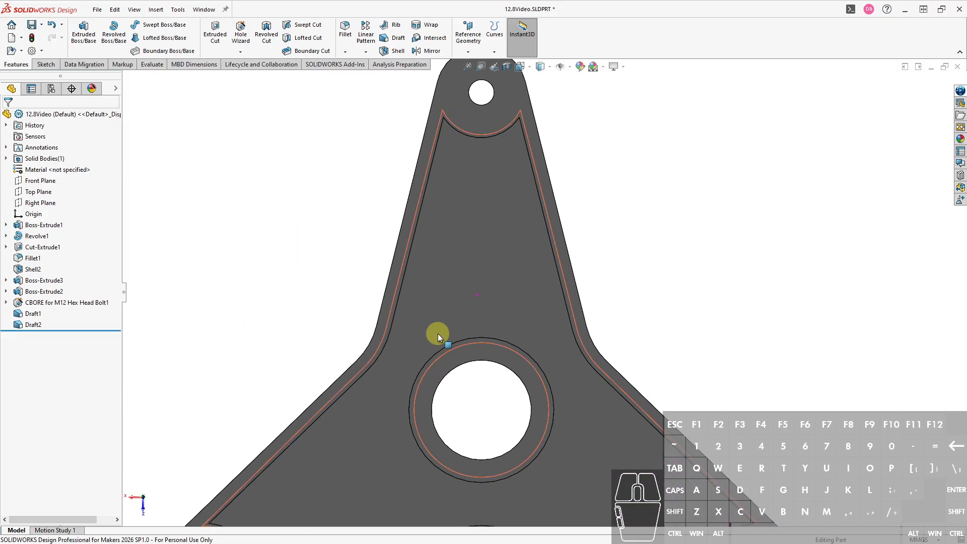
pyautogui.scroll(-3, 524, 392)
pyautogui.click(533, 479)
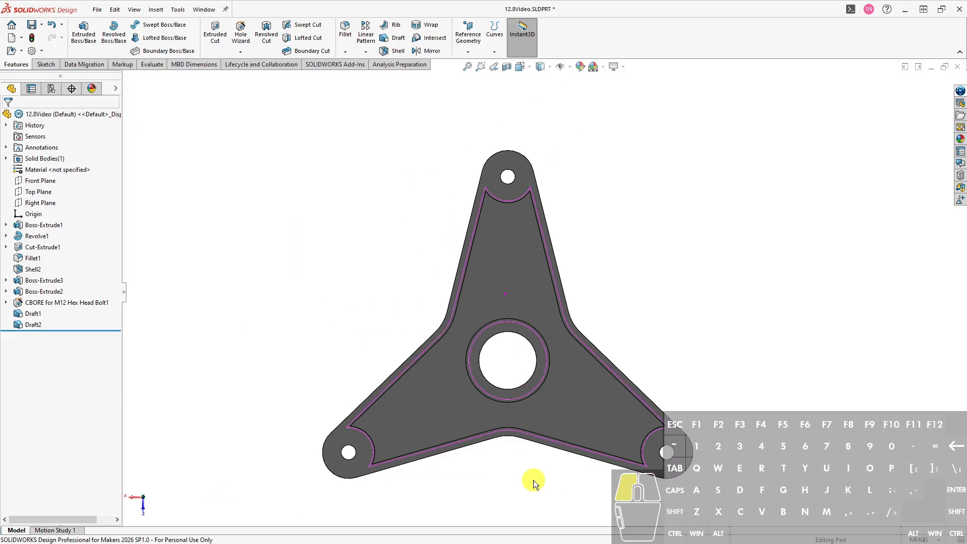
pyautogui.click(506, 488)
pyautogui.click(32, 326)
pyautogui.click(42, 294)
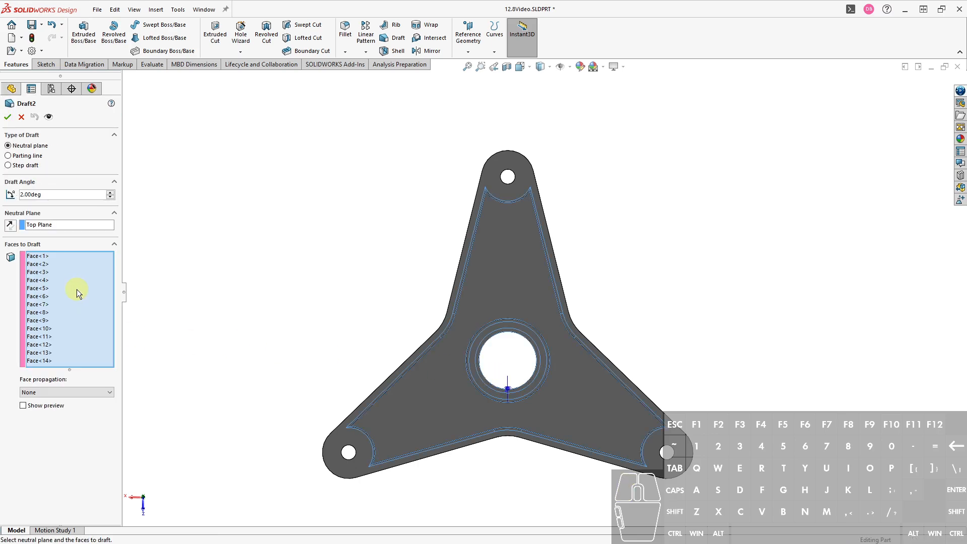
pyautogui.click(37, 408)
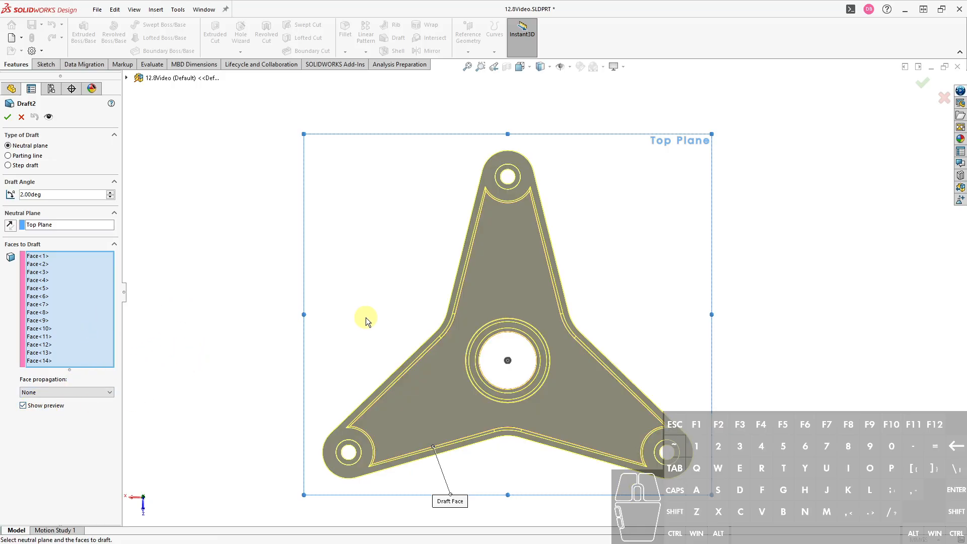
pyautogui.scroll(-1, 502, 367)
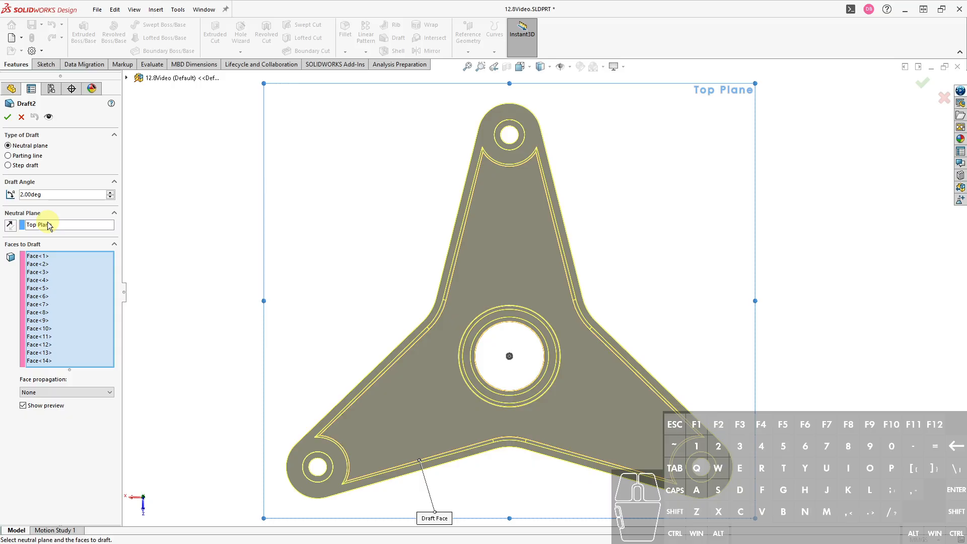
pyautogui.click(14, 228)
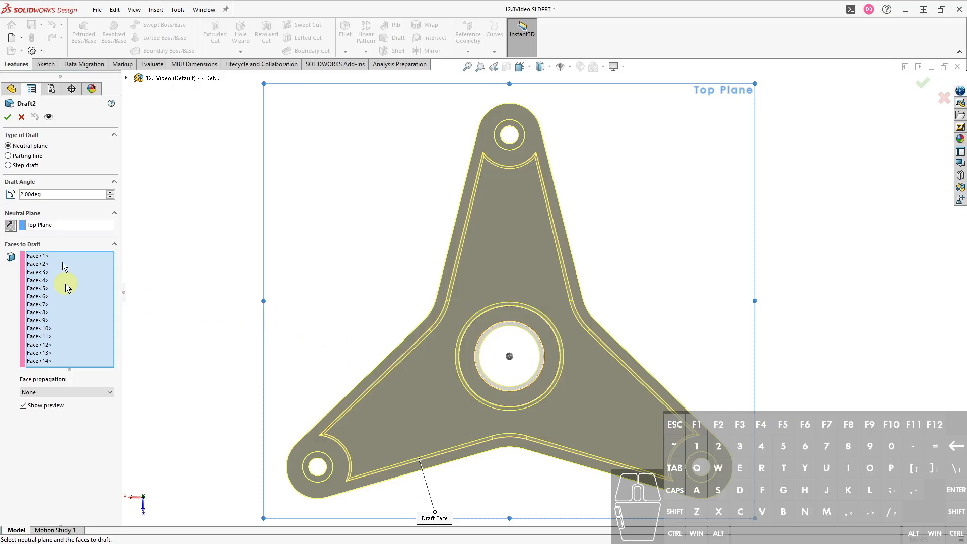
pyautogui.click(7, 116)
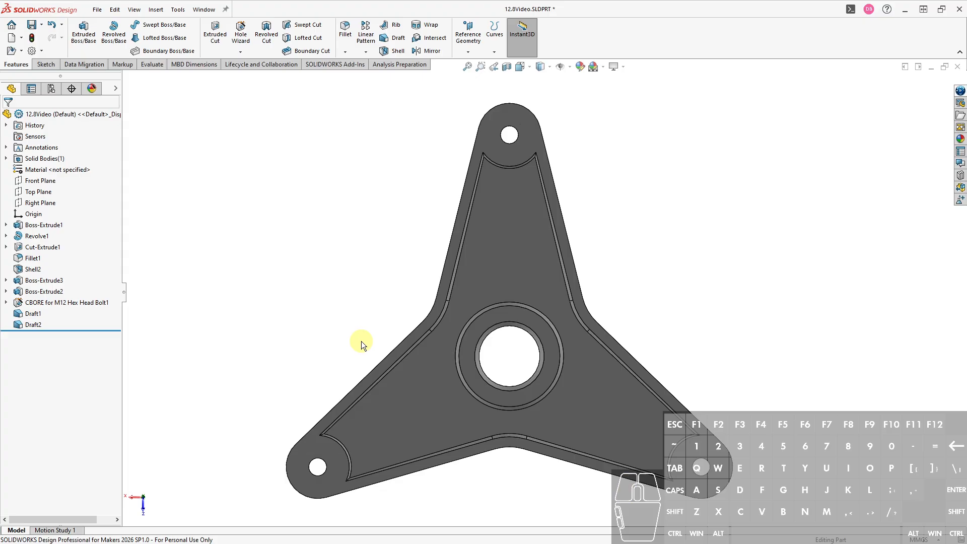
# Step: Evaluate the part's mass properties, and switch to the exercise PDF to look up the required volume on page 8
pyautogui.hotkey('ctrl', '7')
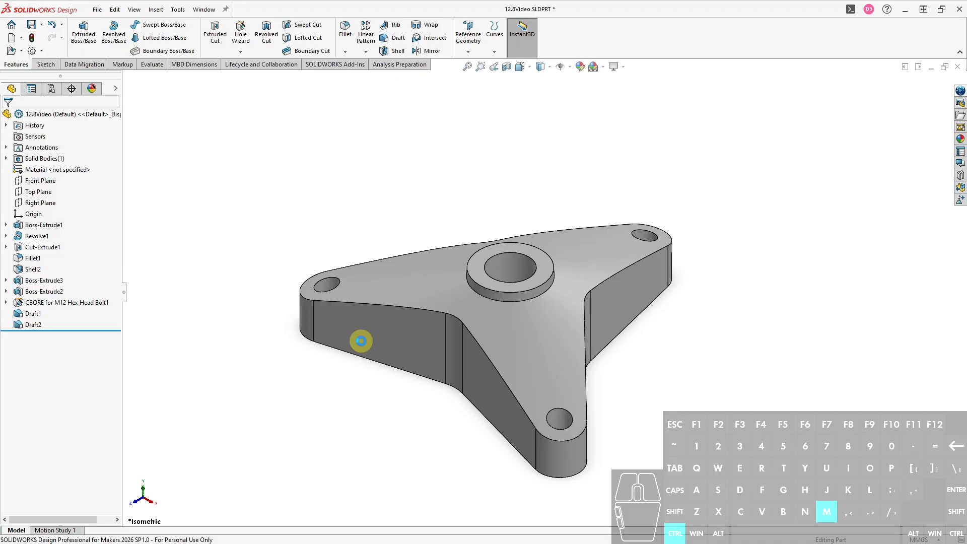
pyautogui.hotkey('ctrl', 'm')
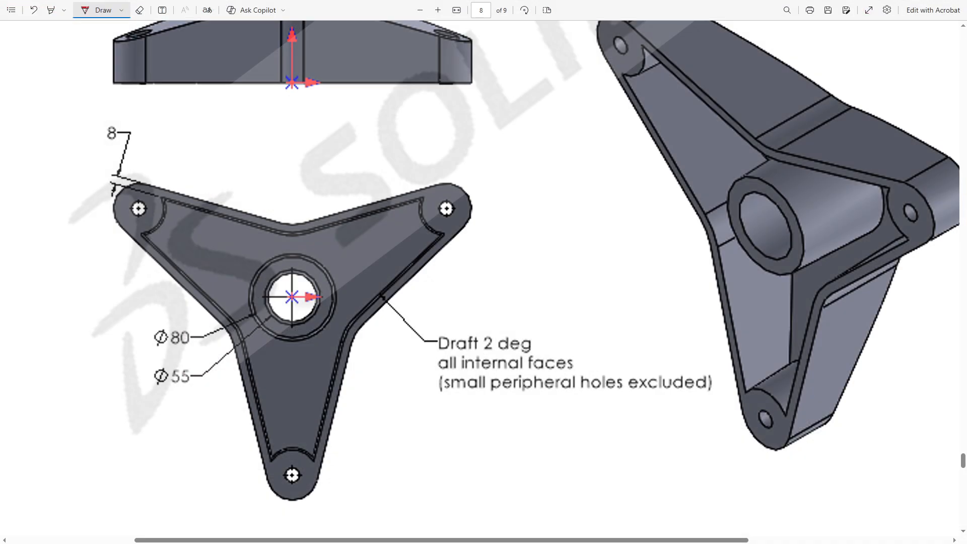
pyautogui.scroll(12, 959, 449)
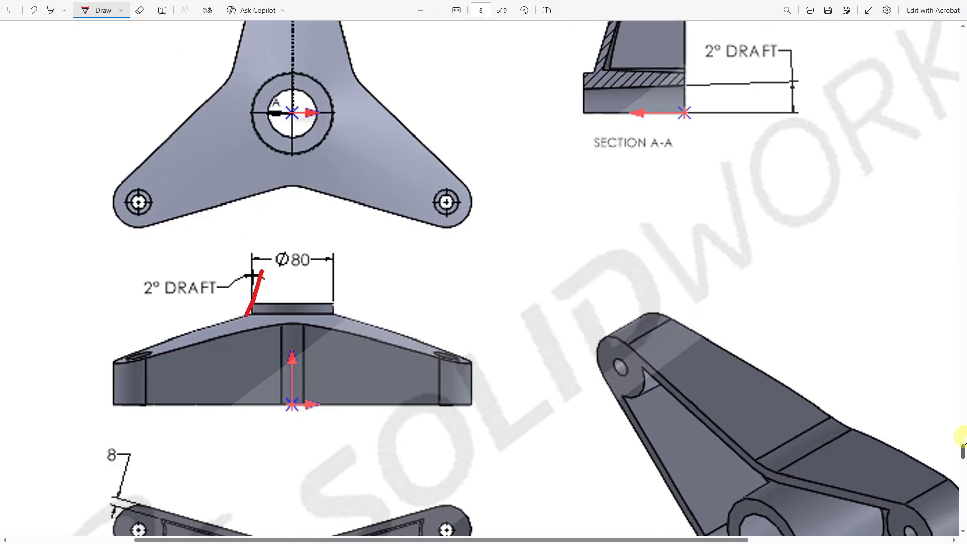
pyautogui.moveTo(675, 539); pyautogui.dragTo(912, 537)
pyautogui.scroll(3, 961, 438)
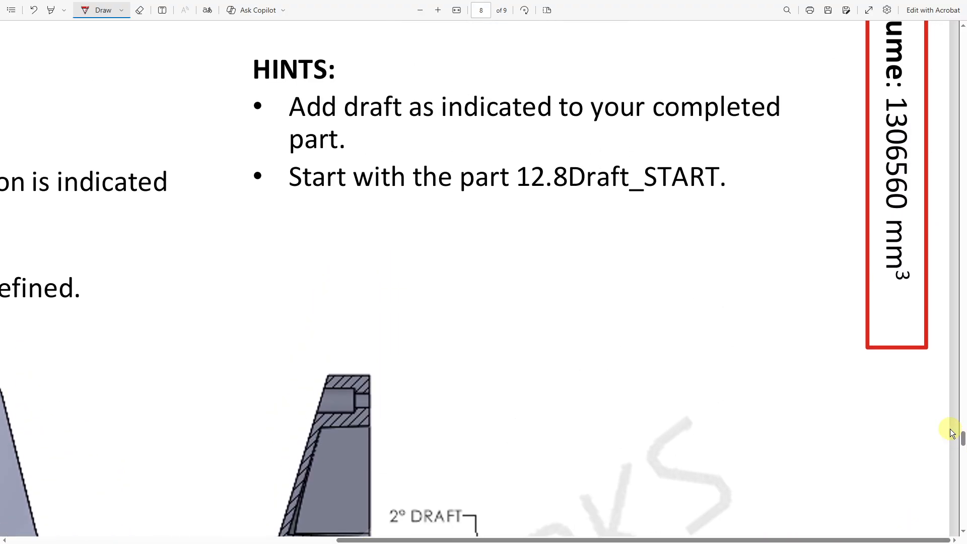